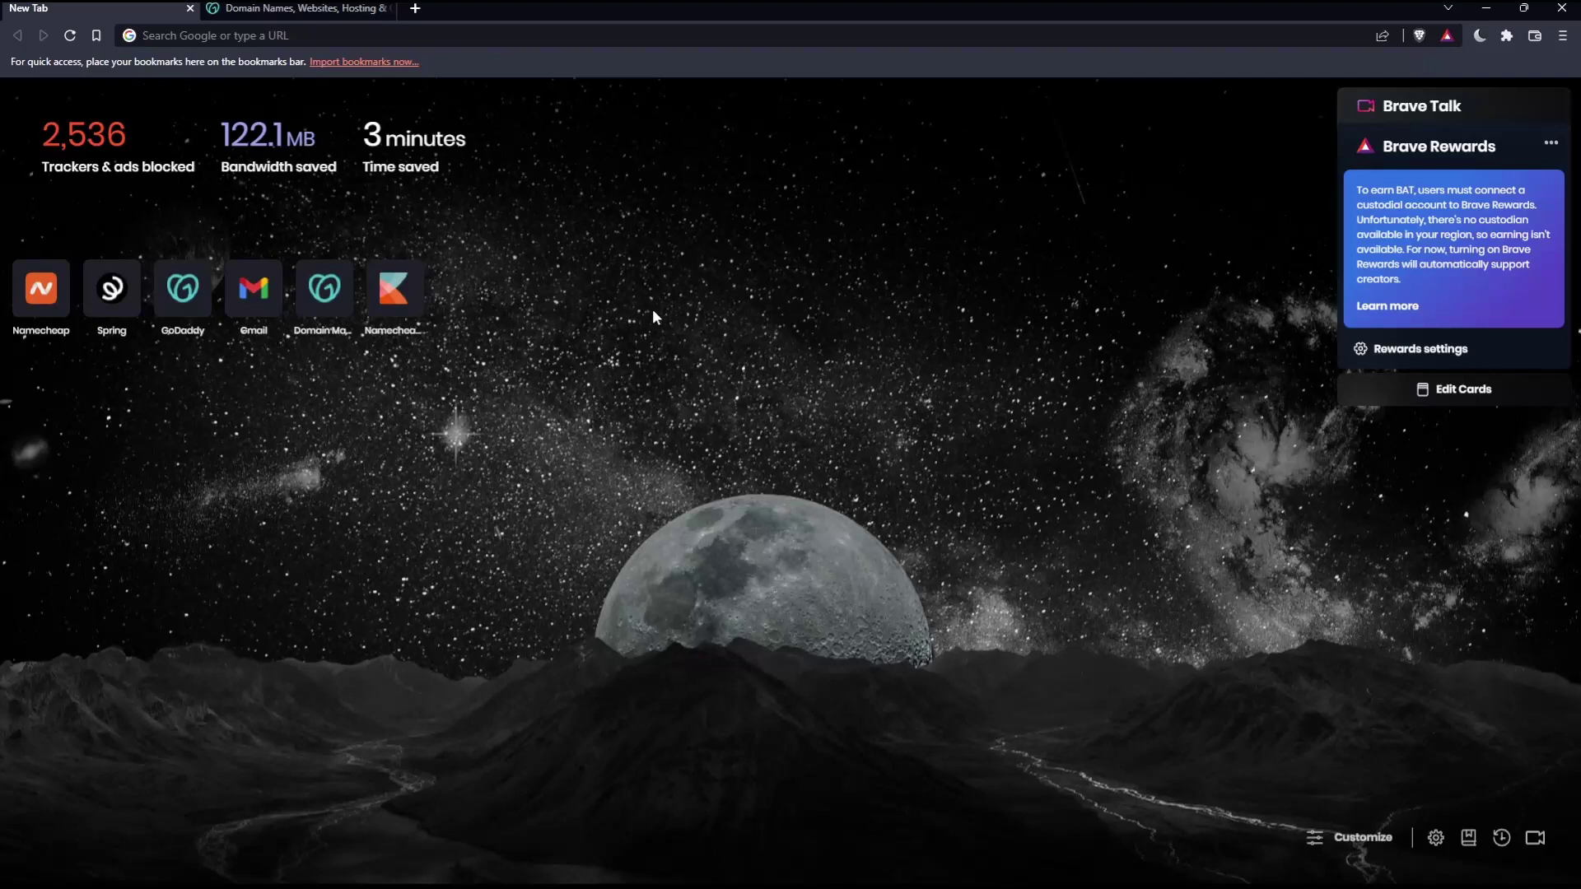
Enter godaddy.com in Brave's address bar to reach the already-open GoDaddy tab
{"action": "left_click", "coordinate": [267, 34]}
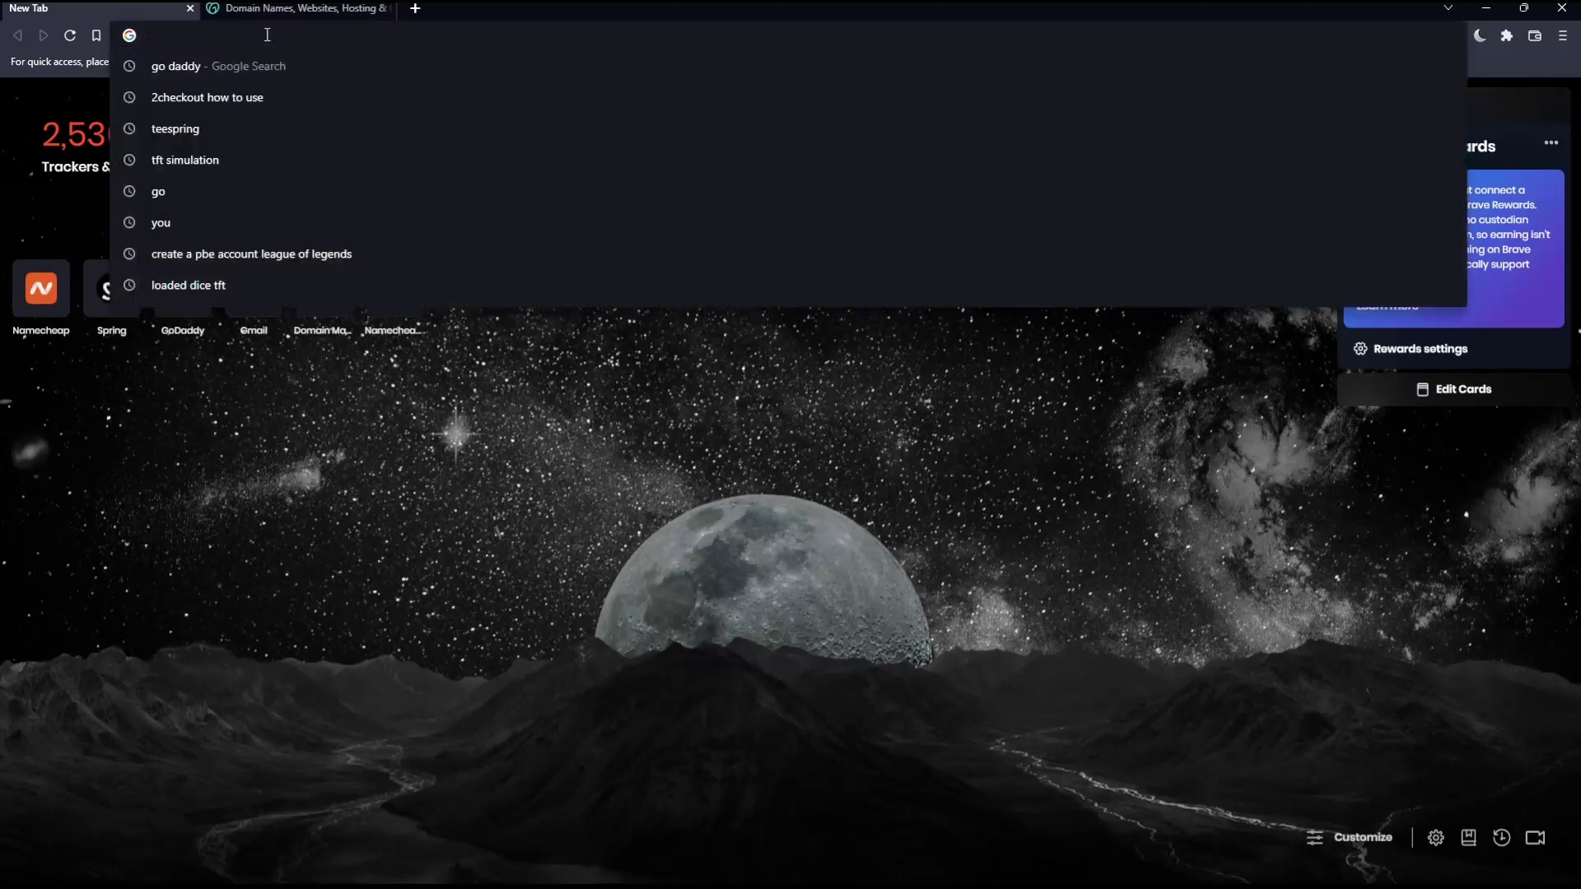
{"action": "type", "text": "godad"}
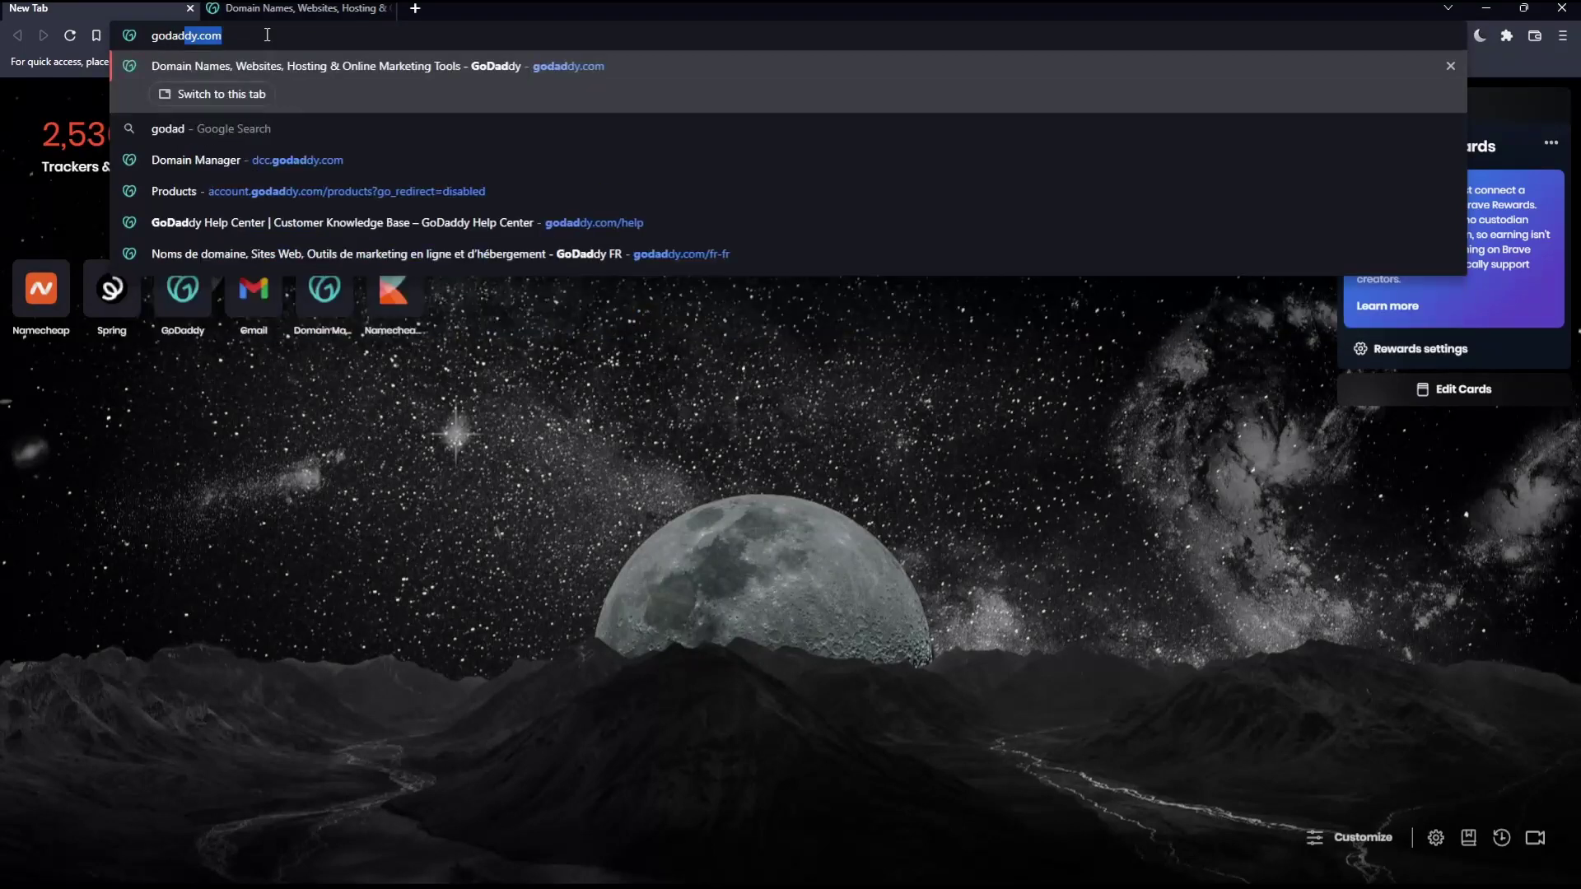
{"action": "type", "text": "dy.com"}
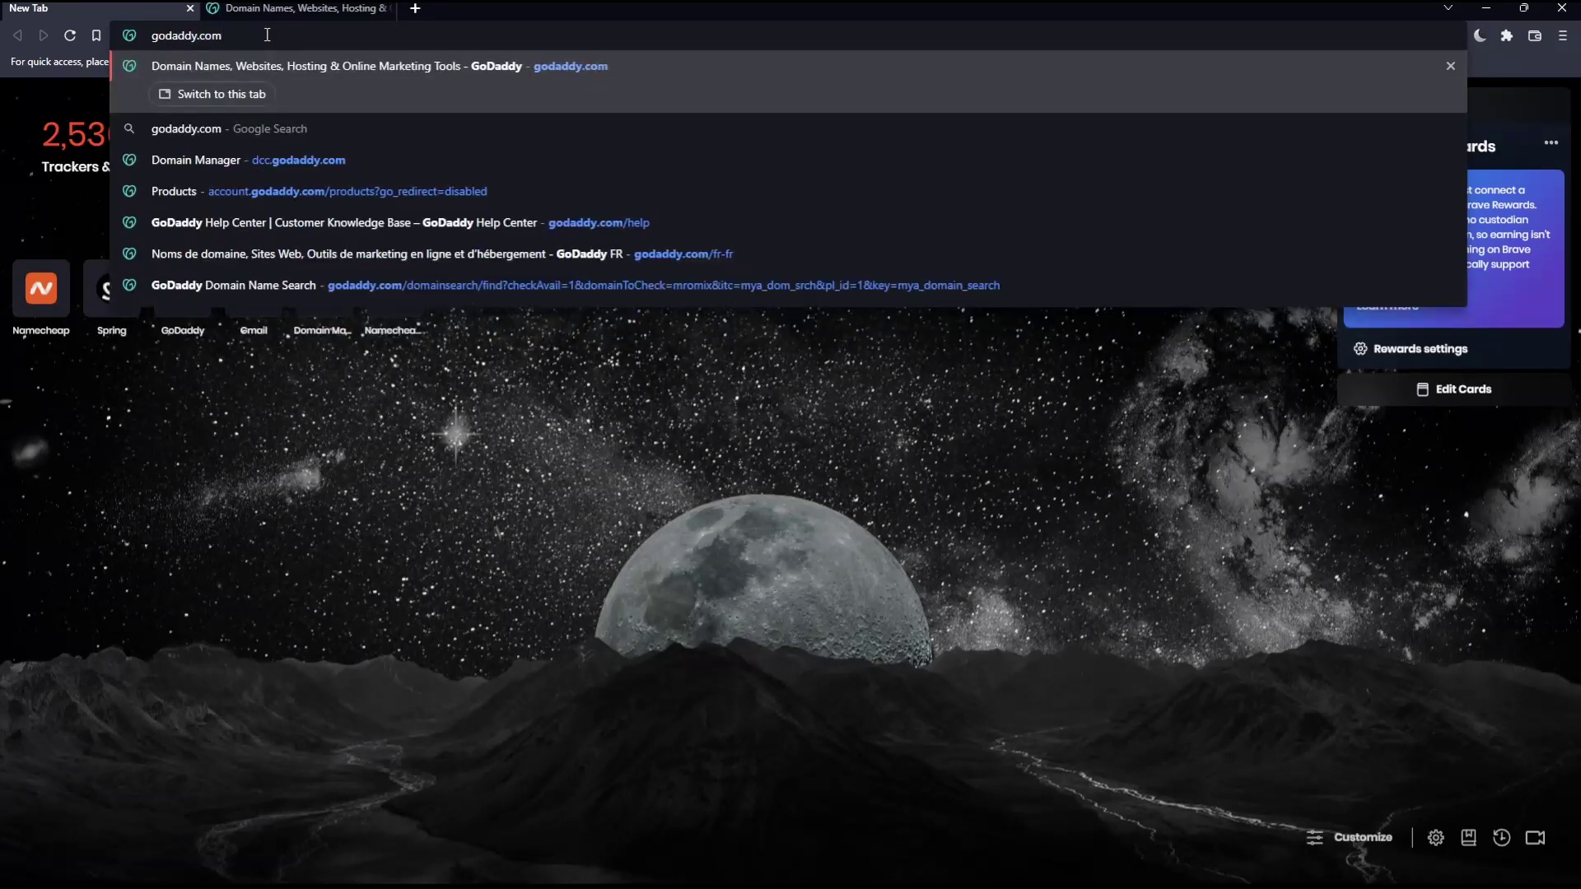
{"action": "left_click_drag", "start_coordinate": [267, 34], "coordinate": [151, 35]}
{"action": "left_click", "coordinate": [342, 352]}
{"action": "left_click", "coordinate": [306, 7]}
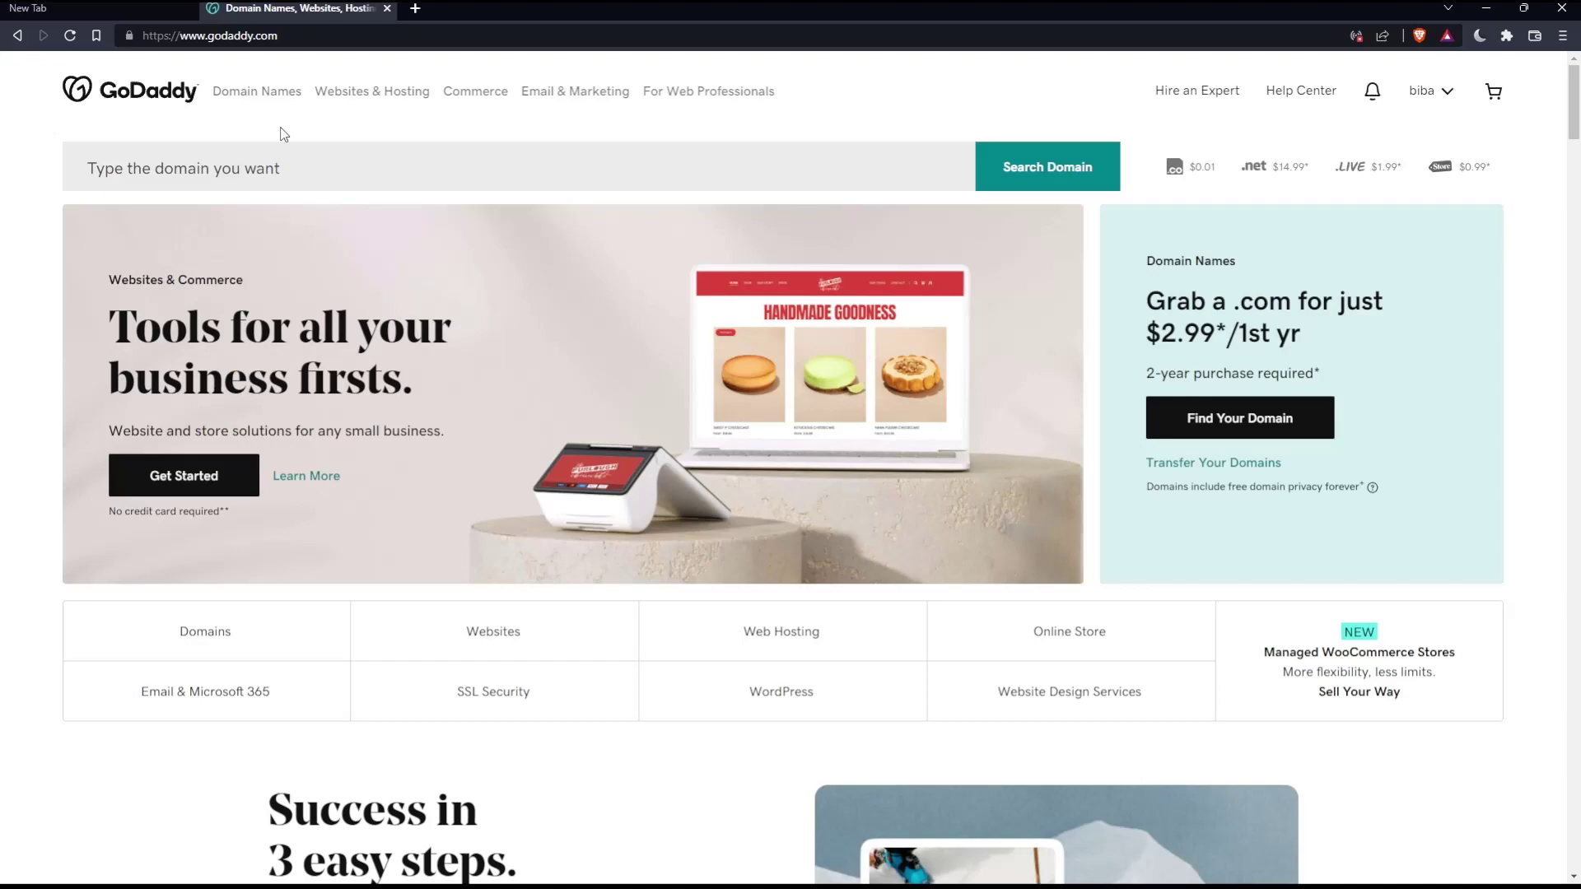
{"action": "scroll", "coordinate": [557, 262], "scroll_direction": "down", "scroll_amount": 20}
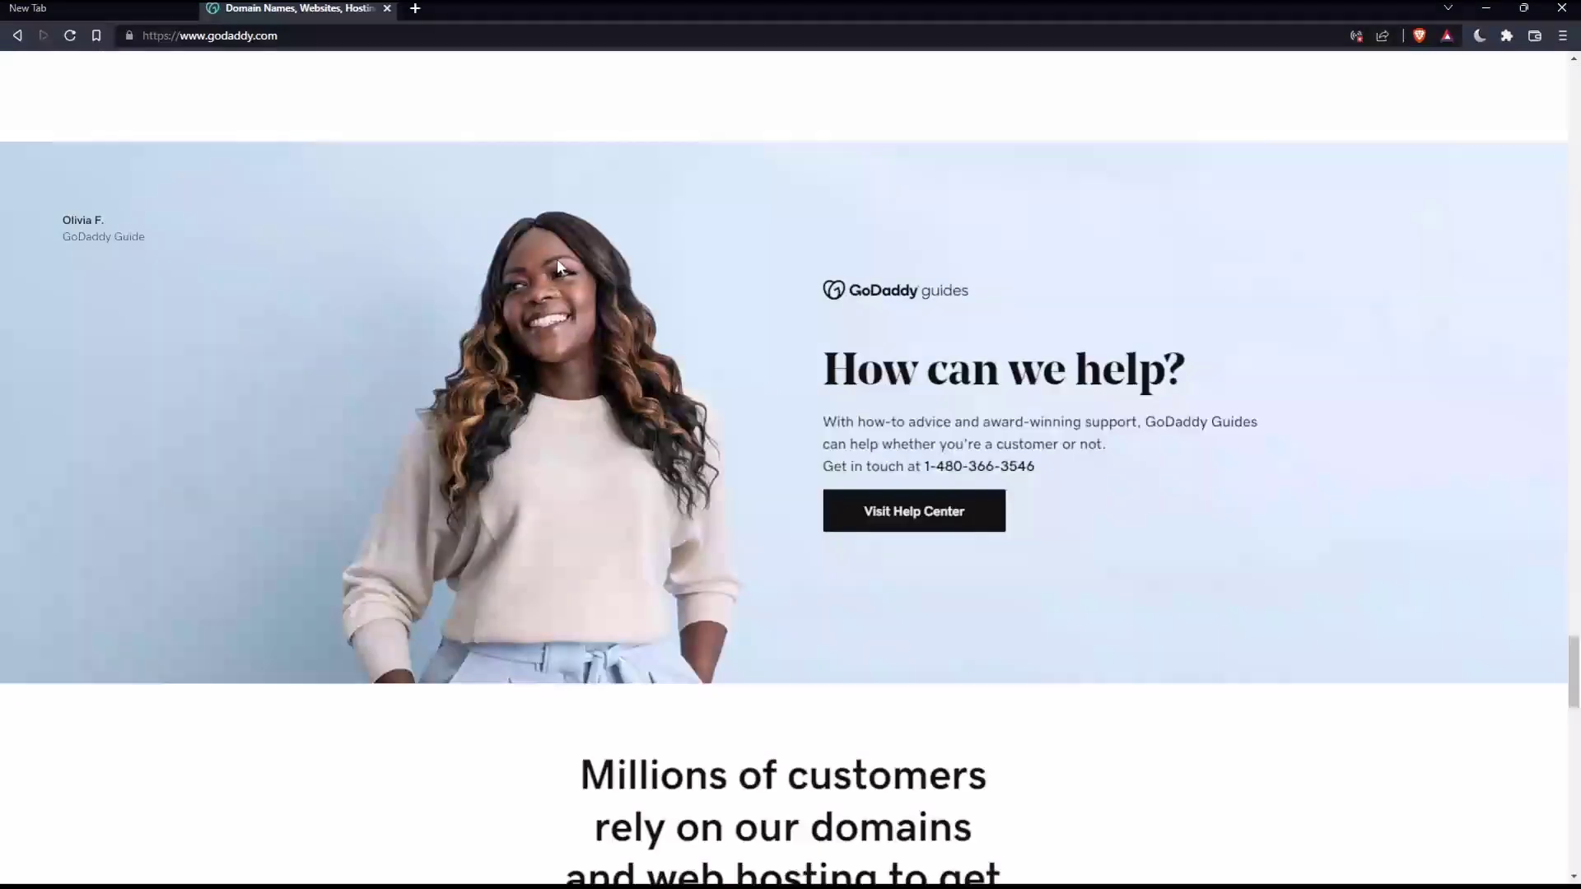
{"action": "scroll", "coordinate": [557, 263], "scroll_direction": "down", "scroll_amount": 10}
{"action": "left_click", "coordinate": [338, 704]}
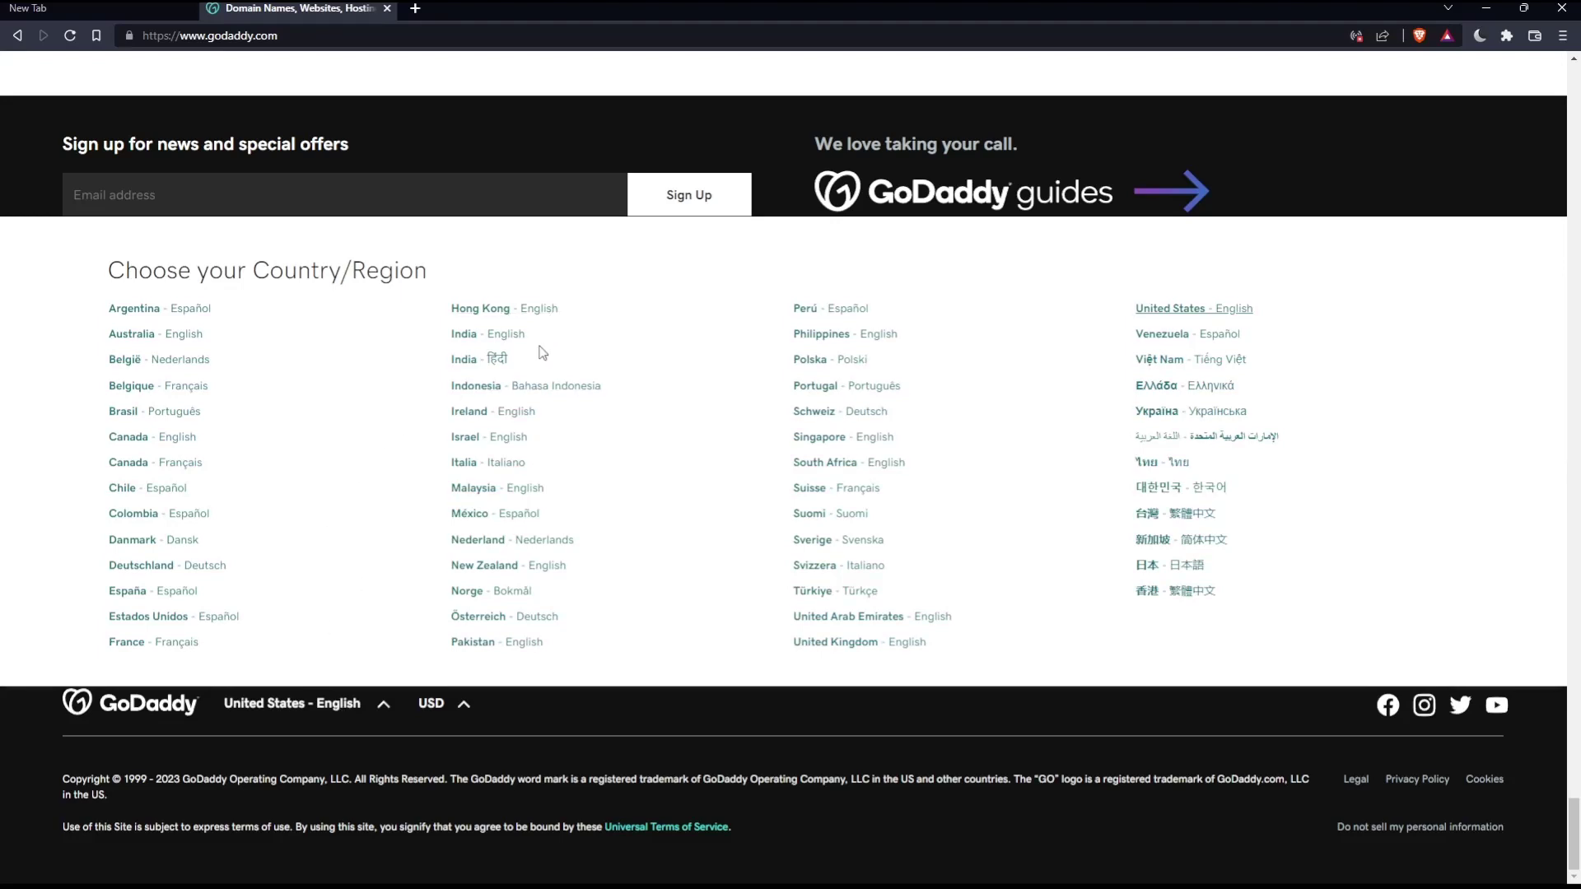
{"action": "left_click", "coordinate": [490, 727]}
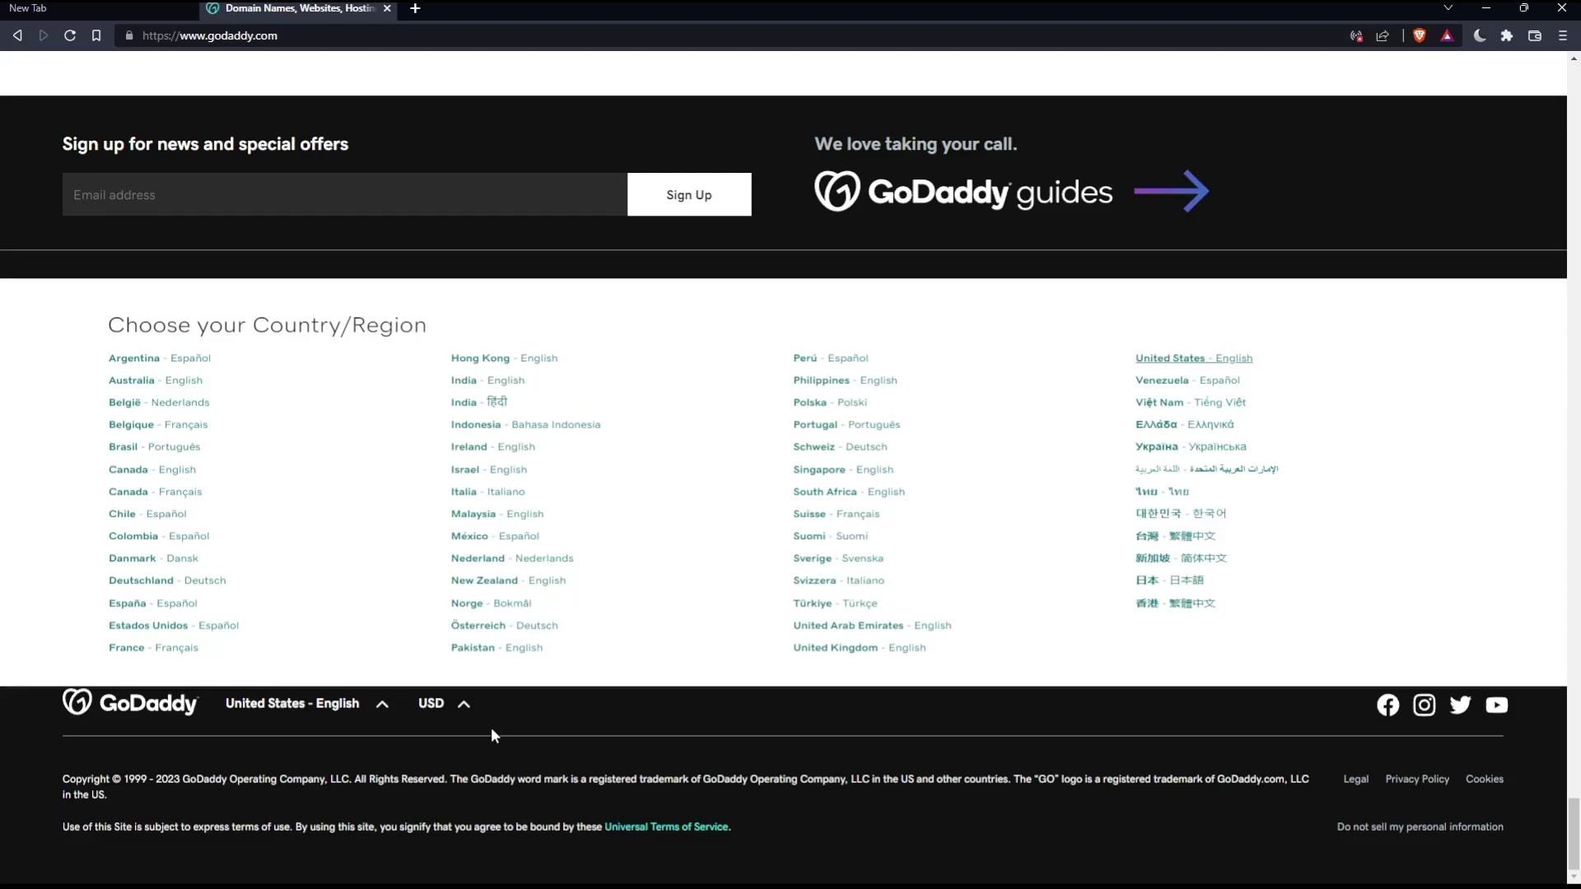
{"action": "left_click", "coordinate": [456, 708]}
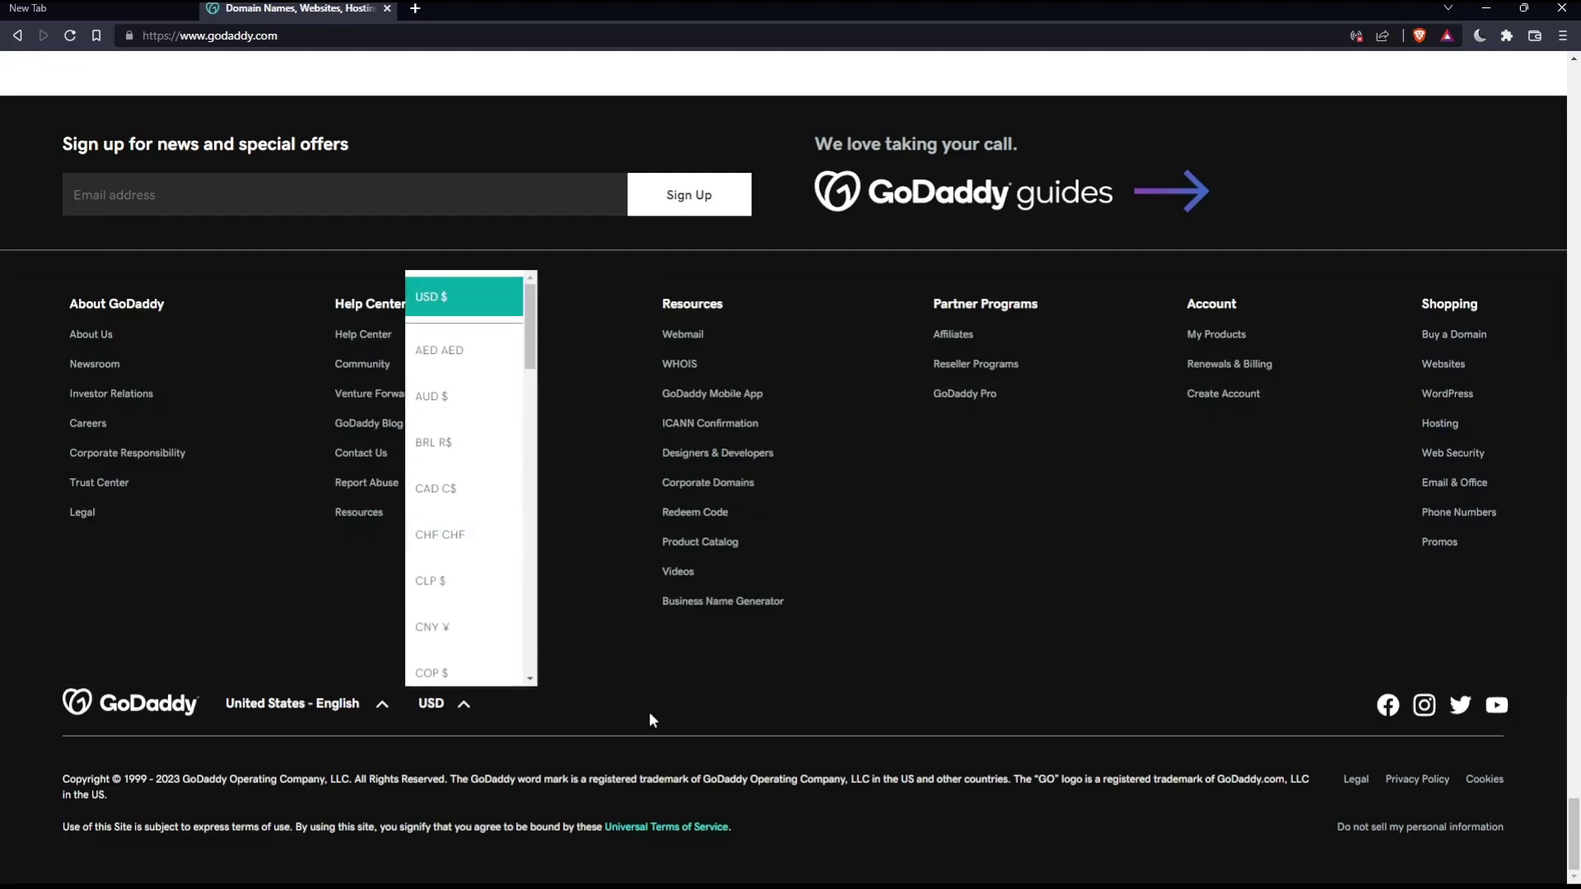
{"action": "scroll", "coordinate": [649, 711], "scroll_direction": "up", "scroll_amount": 15}
{"action": "scroll", "coordinate": [649, 711], "scroll_direction": "up", "scroll_amount": 20}
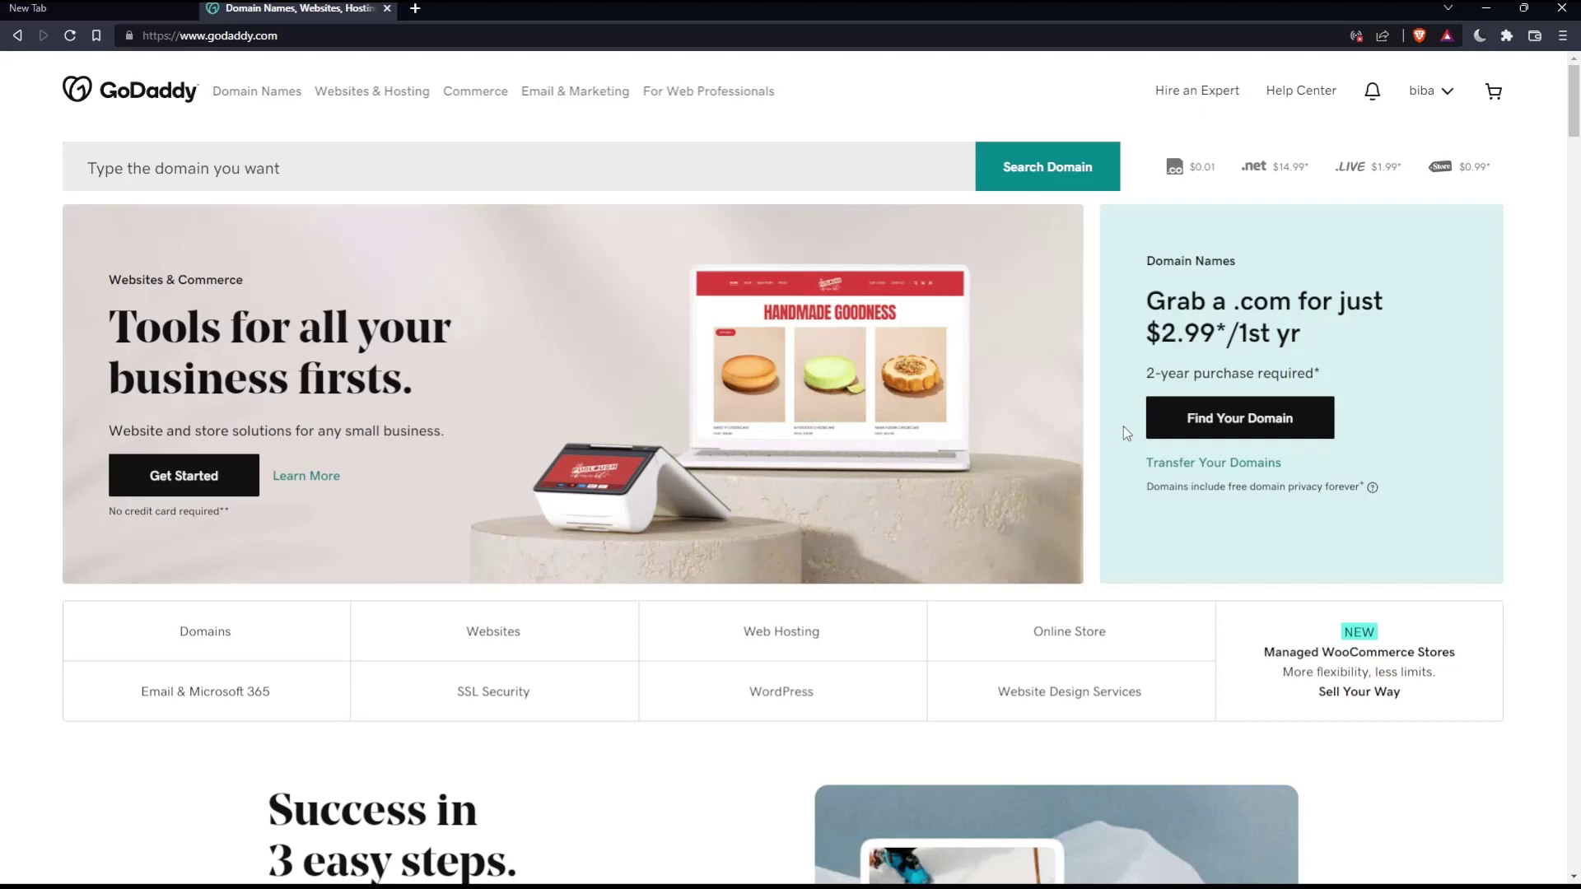
Go to My Products through the account name menu in GoDaddy's header
{"action": "left_click", "coordinate": [1447, 94]}
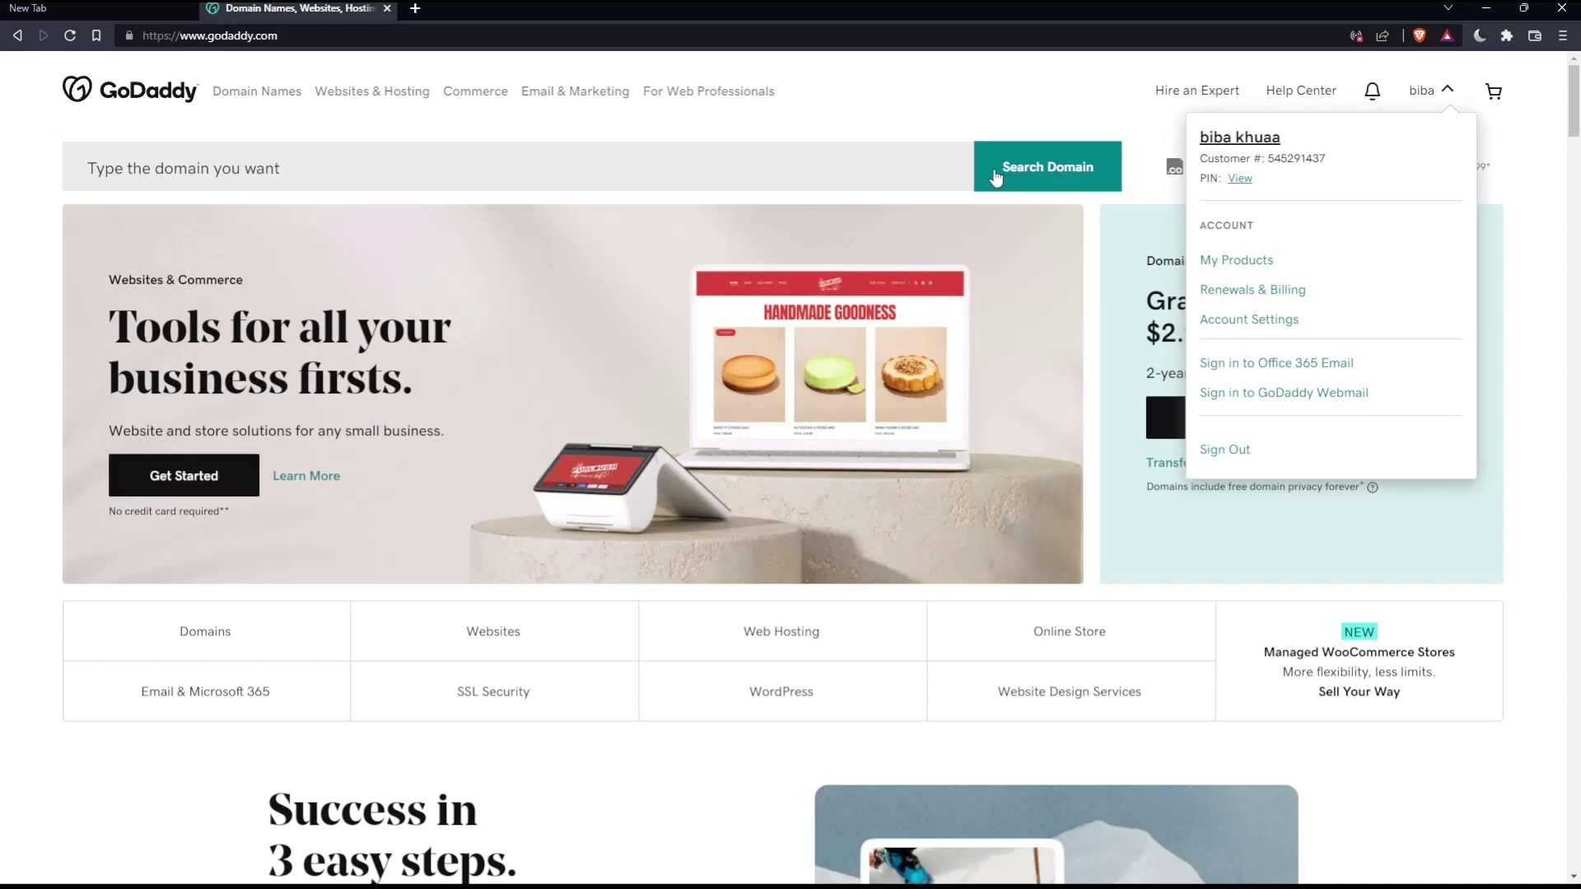
{"action": "left_click", "coordinate": [939, 106]}
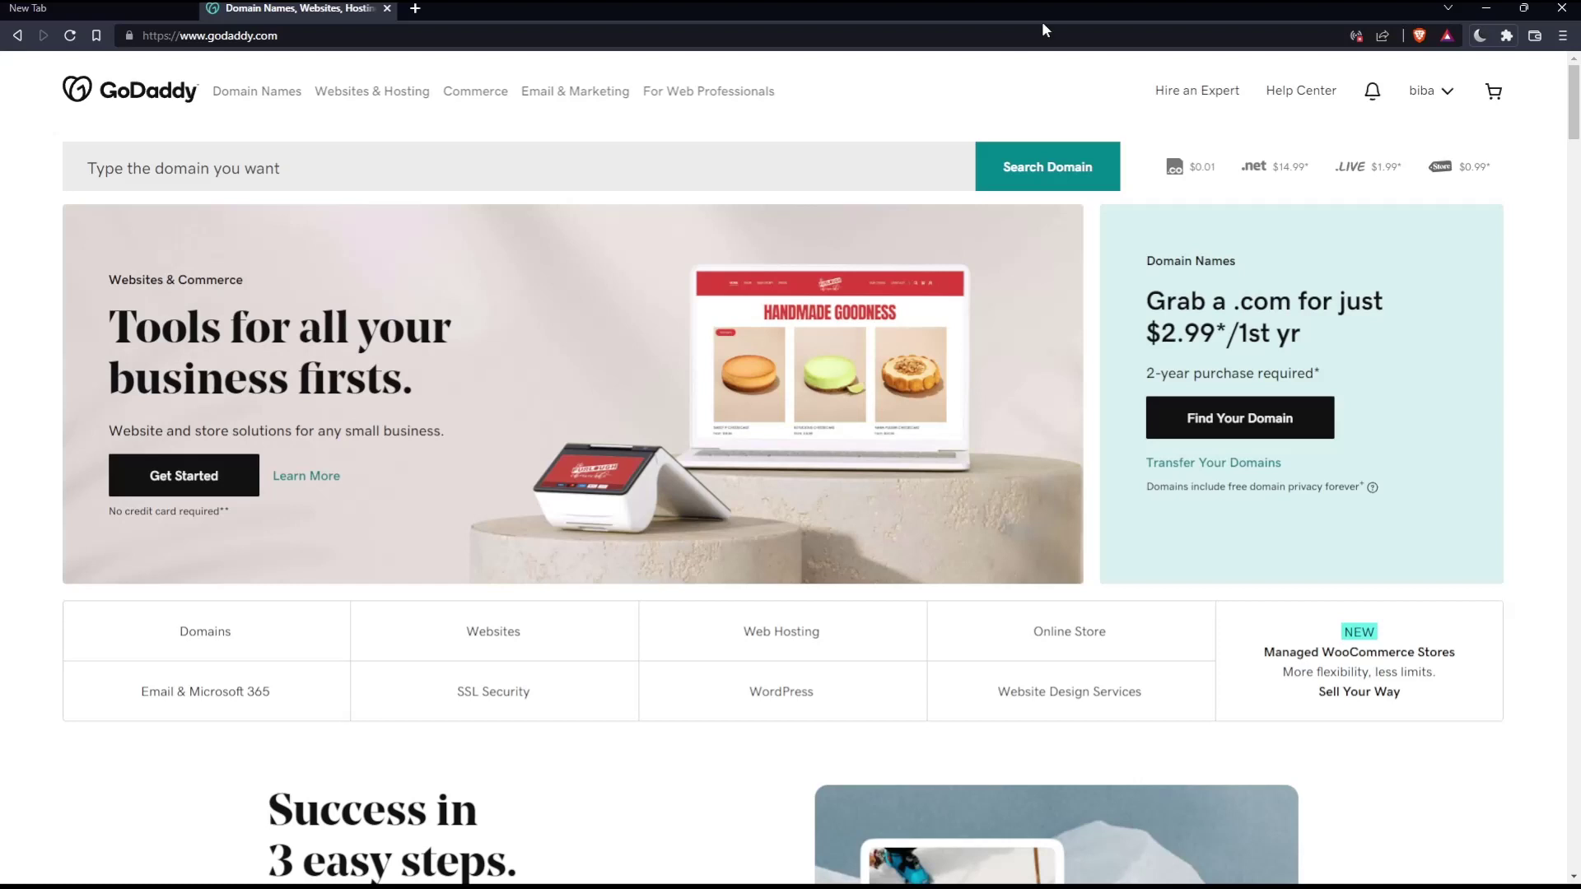
{"action": "left_click", "coordinate": [1426, 92]}
{"action": "left_click", "coordinate": [1250, 259]}
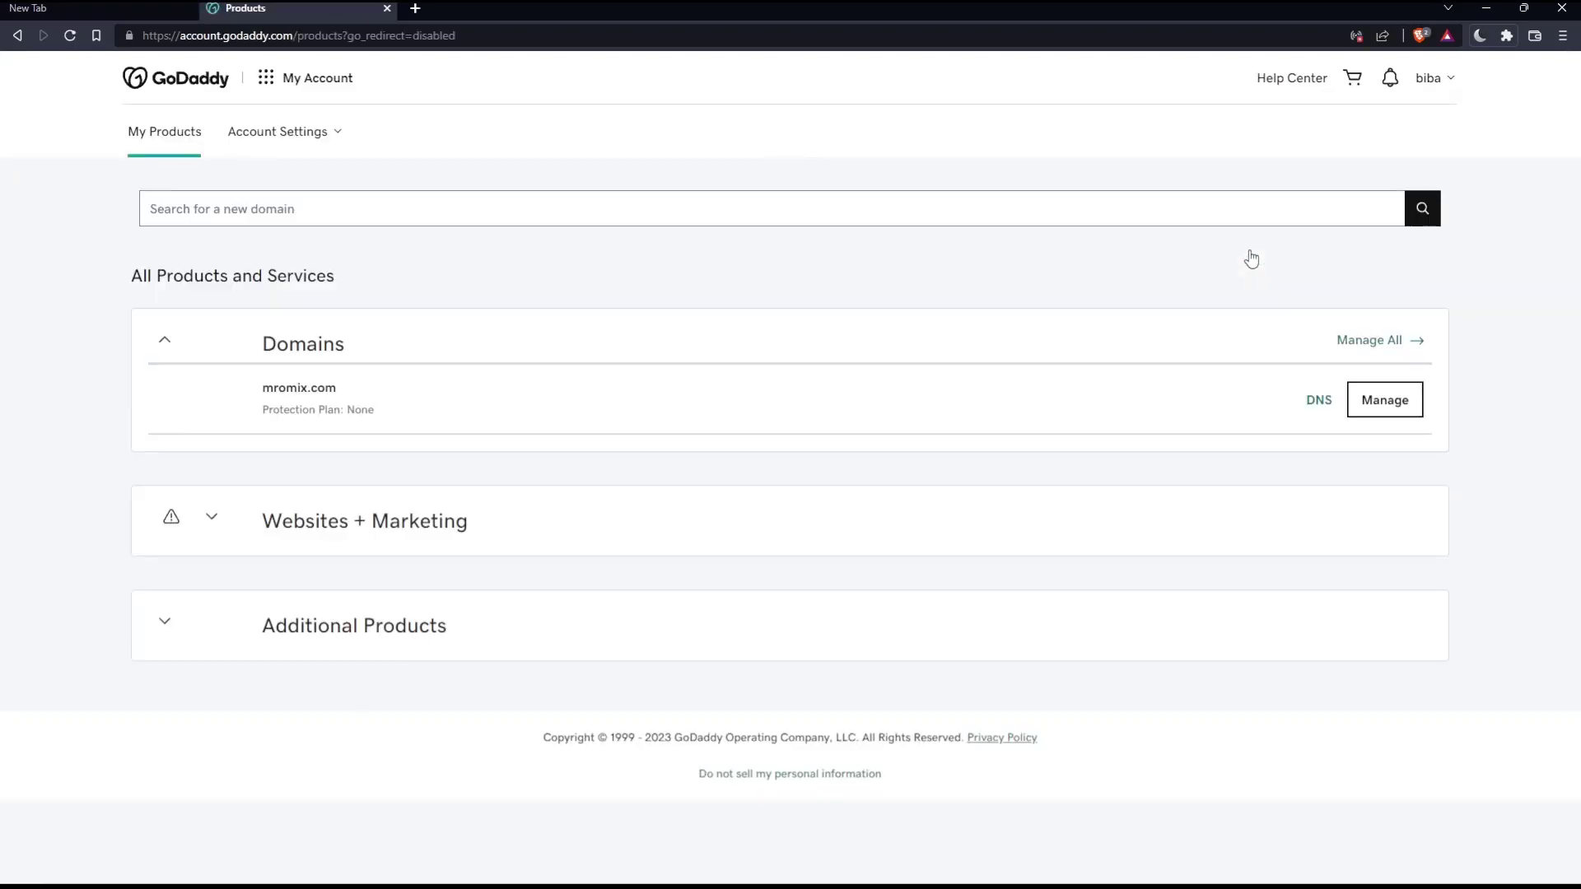
Expand the Domains card and open DNS for the mromix.com row
{"action": "left_click", "coordinate": [232, 359]}
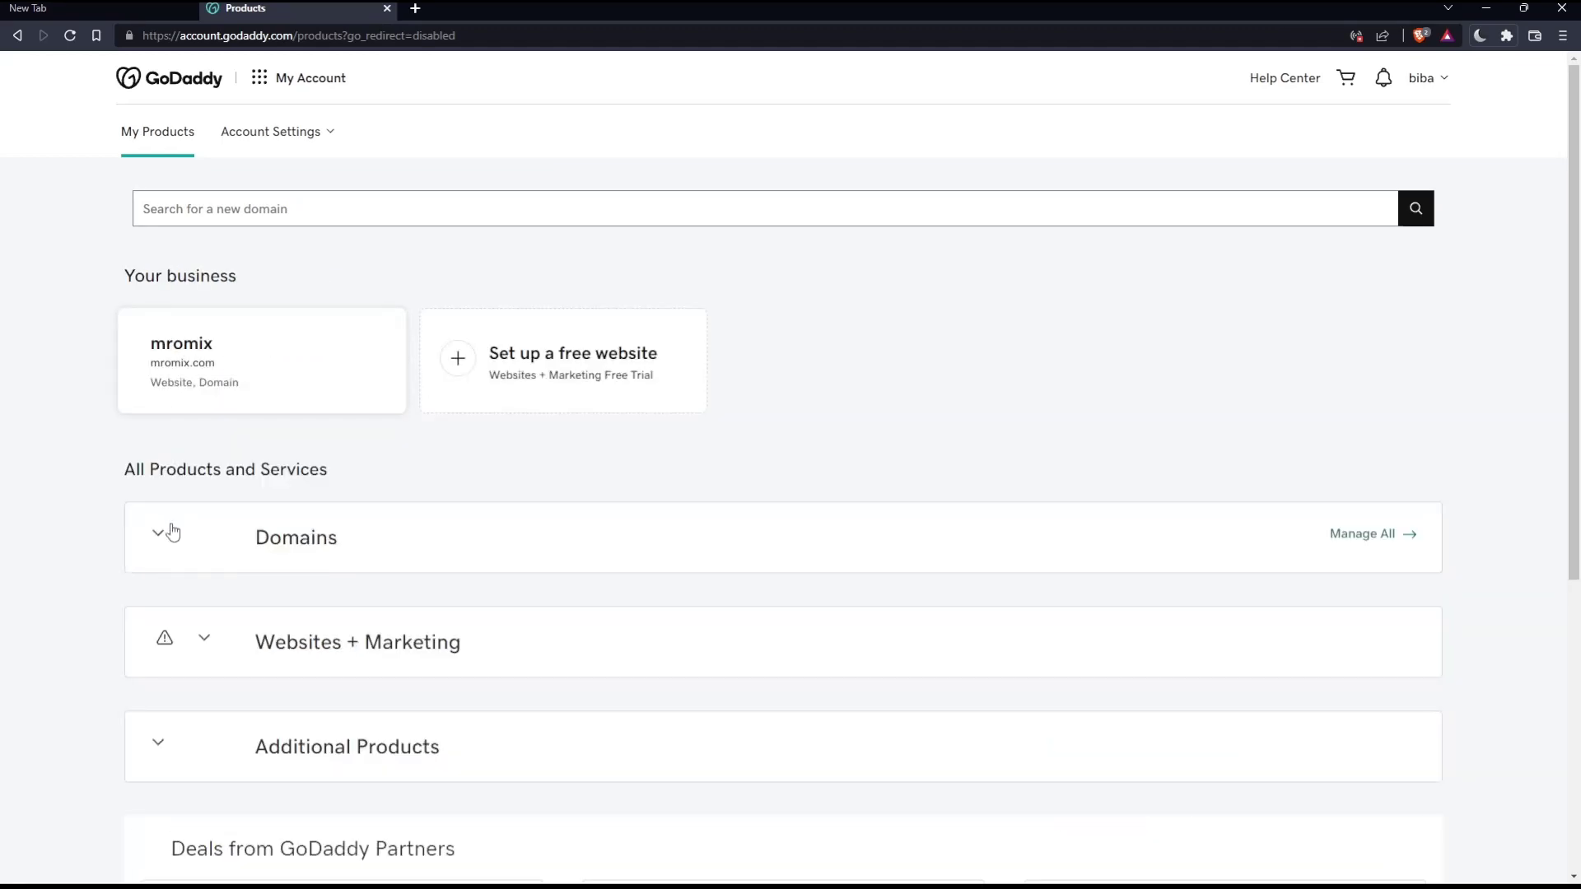
{"action": "left_click", "coordinate": [165, 529]}
{"action": "scroll", "coordinate": [216, 461], "scroll_direction": "down", "scroll_amount": 2}
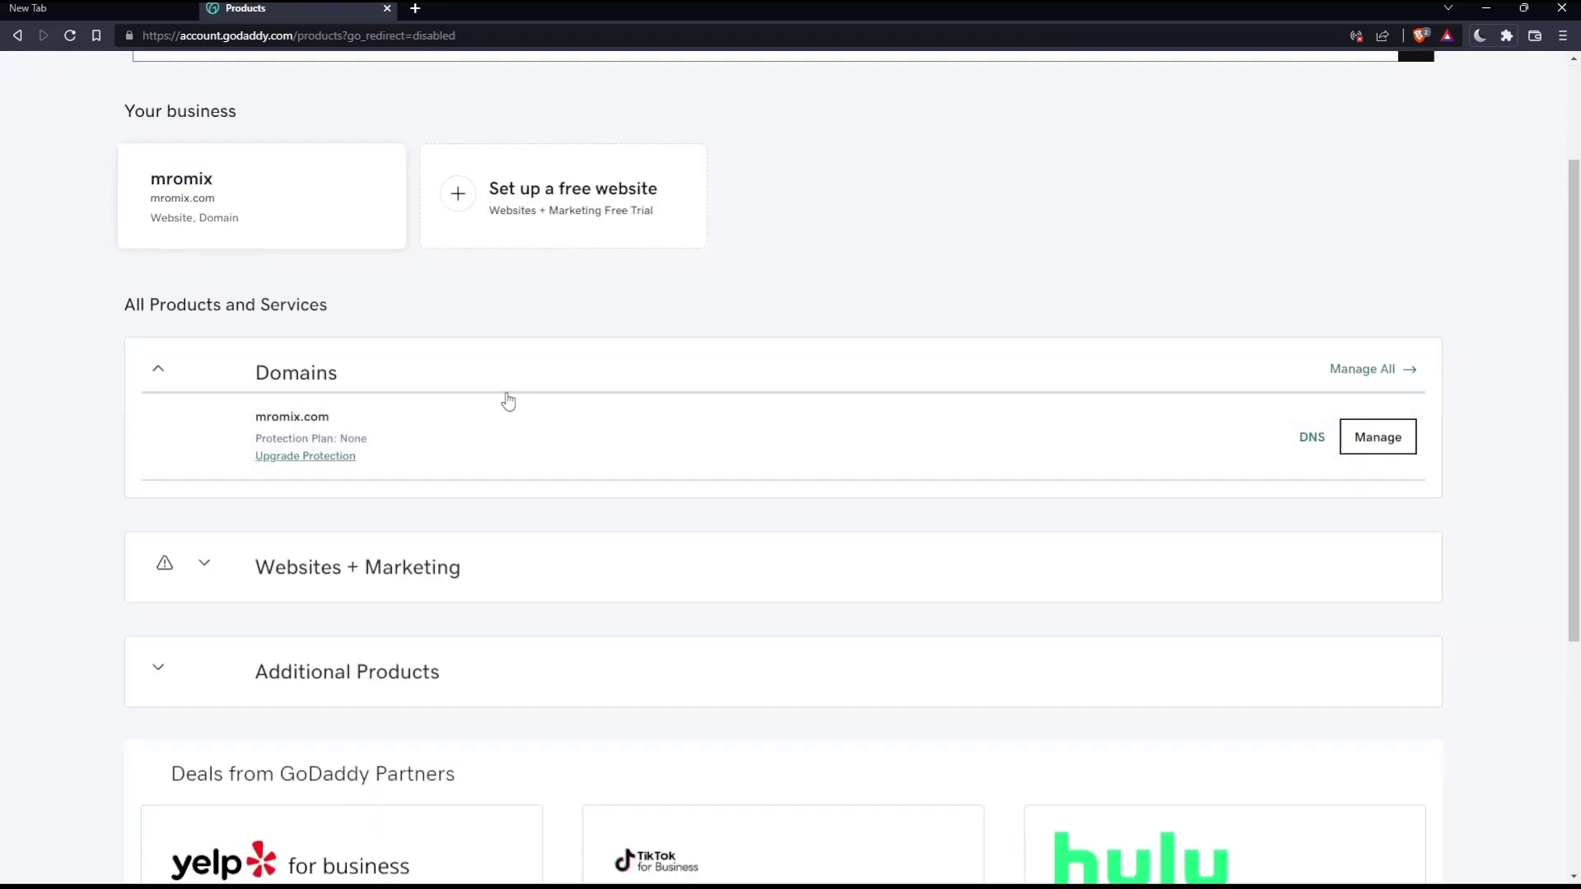
{"action": "left_click", "coordinate": [1311, 438]}
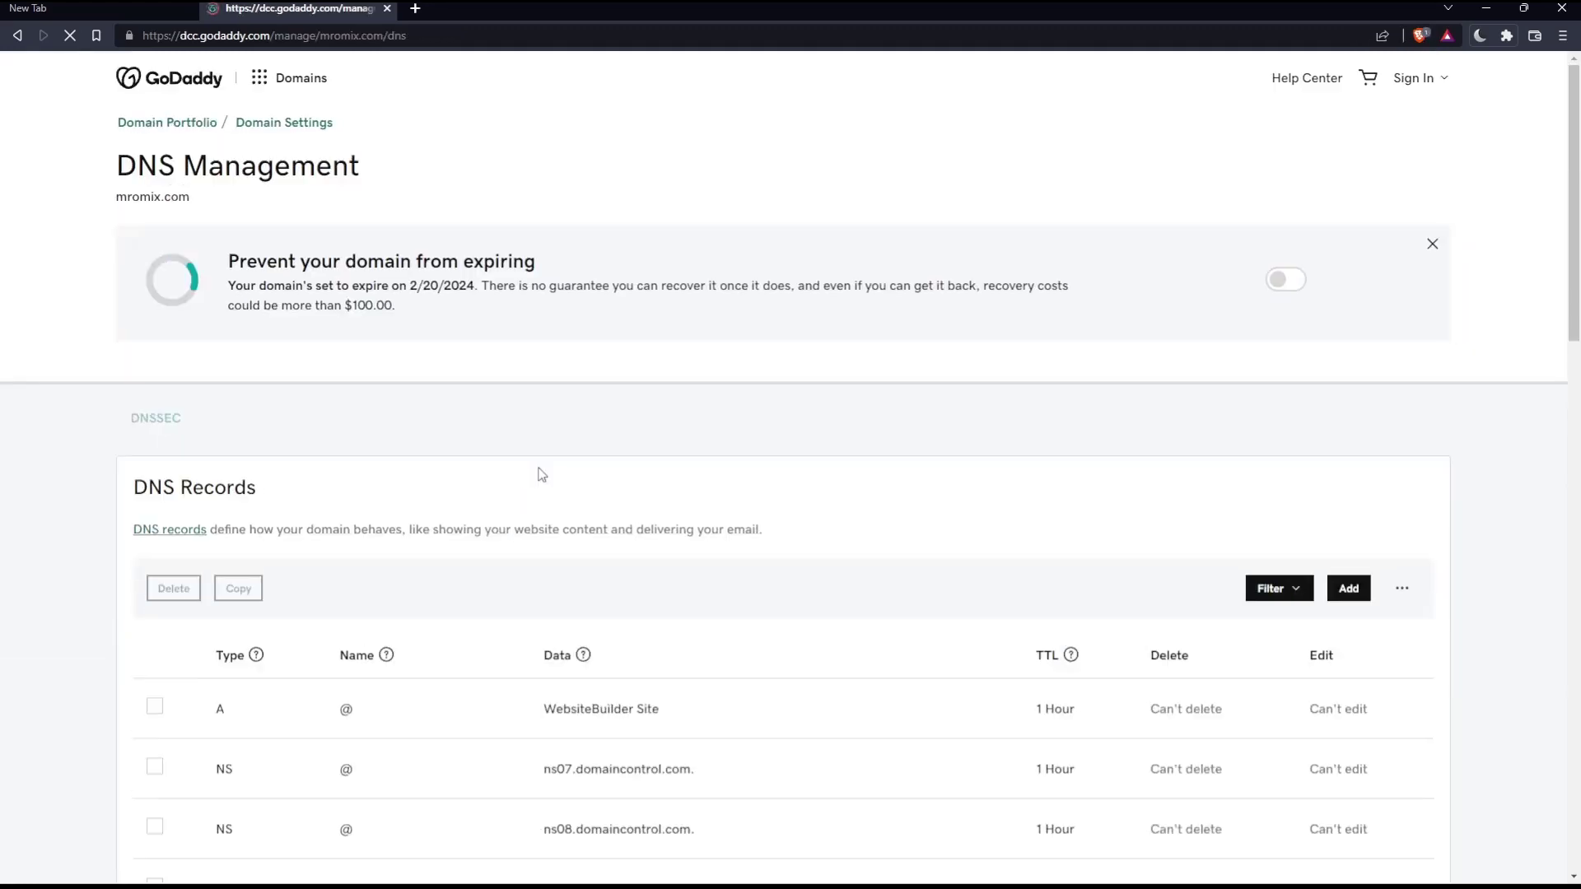
Scroll to mromix.com's DNS Records section and highlight its heading
{"action": "scroll", "coordinate": [494, 494], "scroll_direction": "down", "scroll_amount": 3}
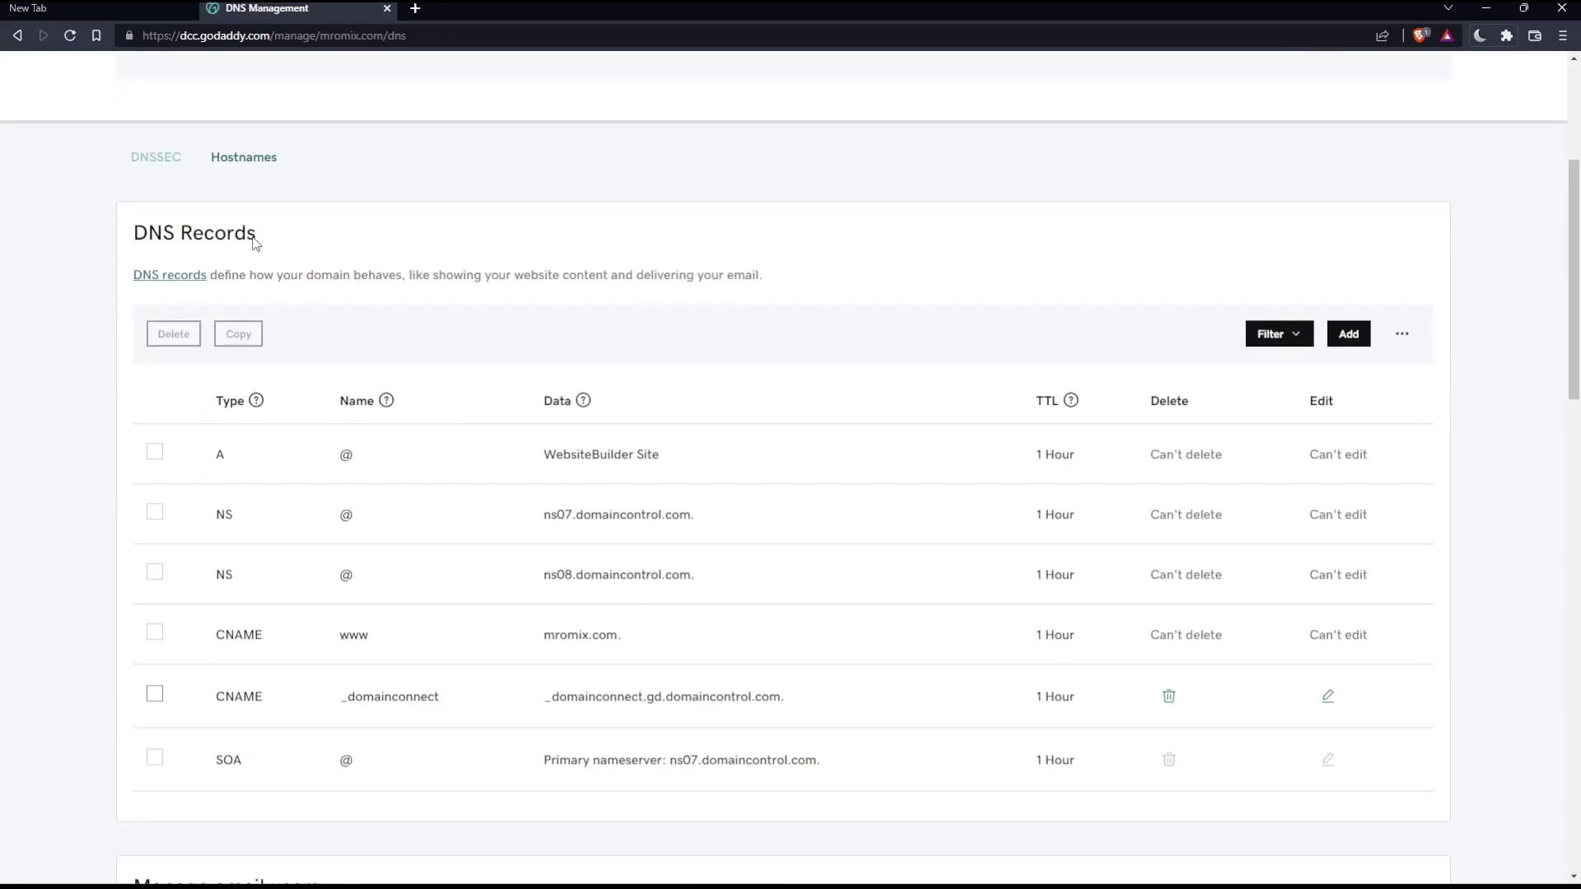
{"action": "left_click_drag", "start_coordinate": [261, 237], "coordinate": [132, 237]}
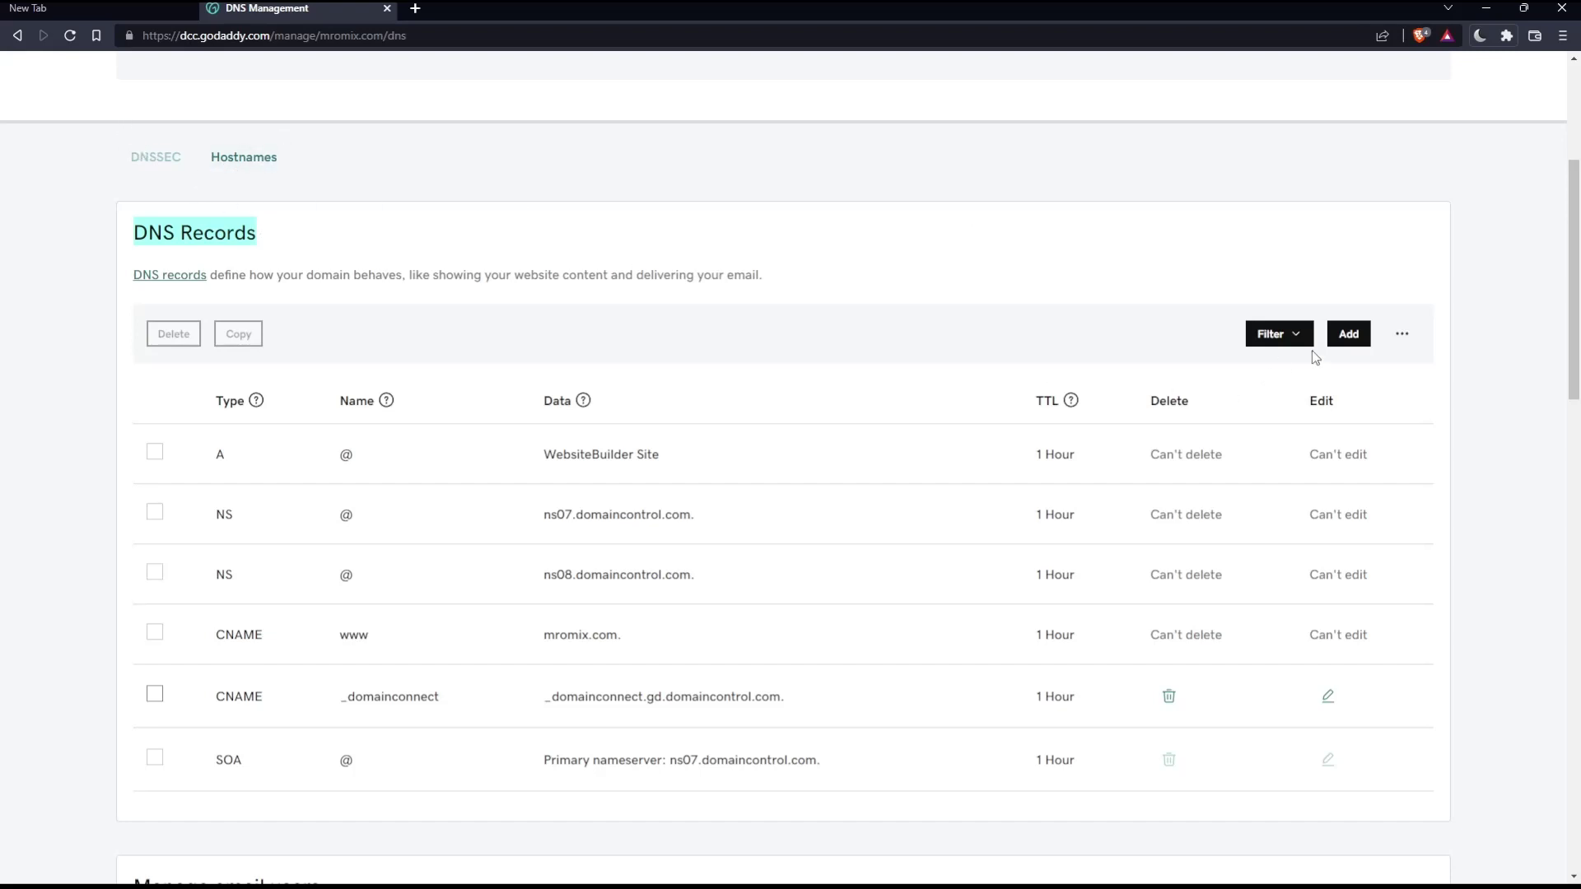
Add a new DNS record for mromix.com and choose TXT as its type
{"action": "left_click", "coordinate": [1348, 337]}
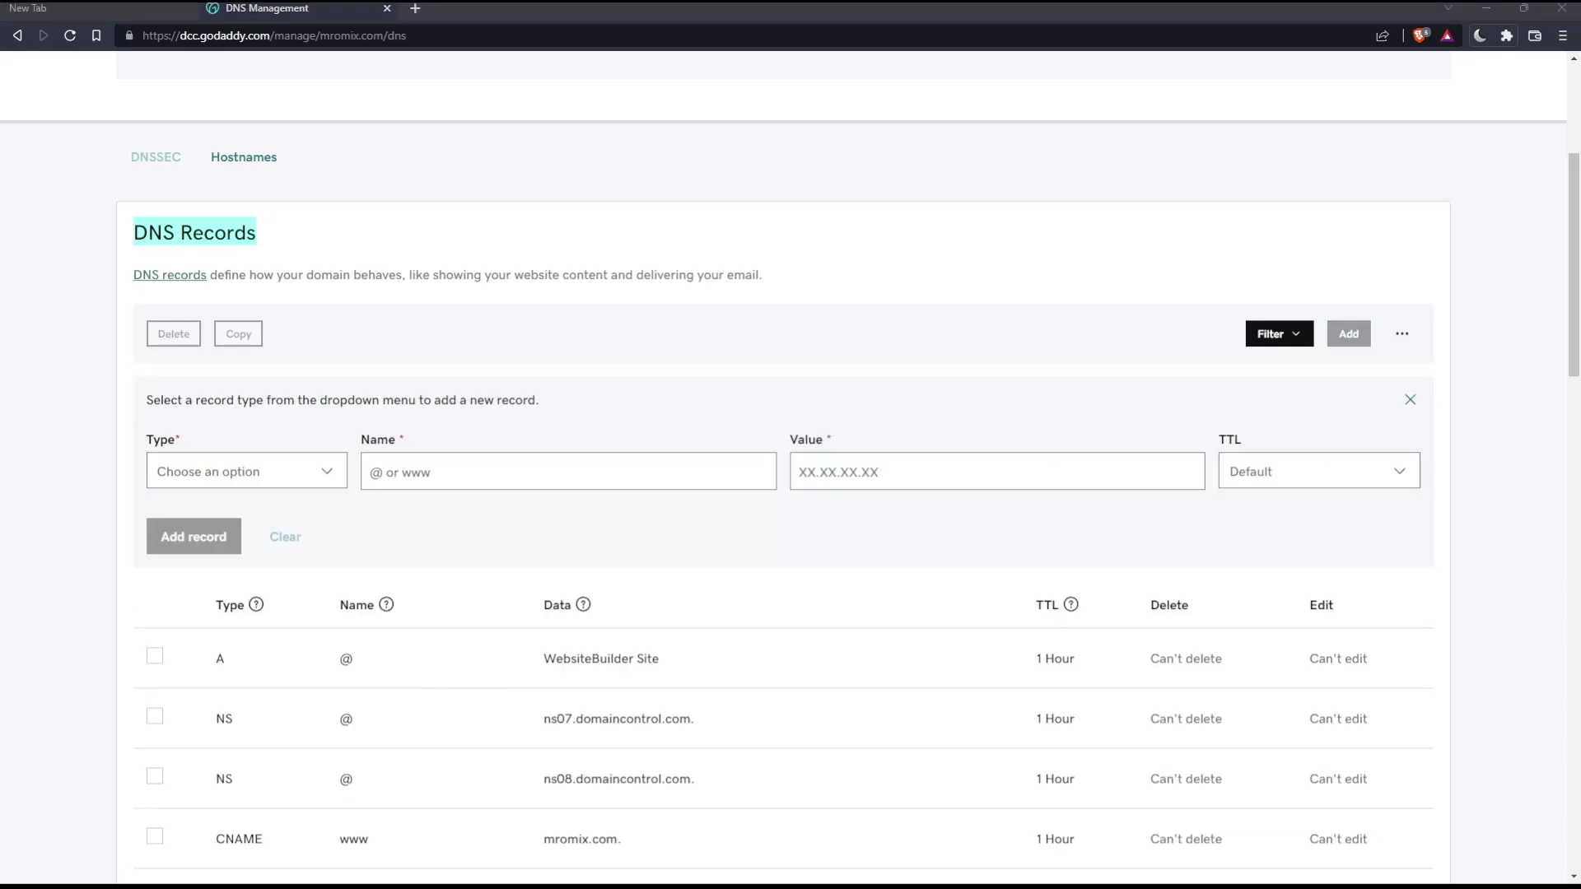
{"action": "left_click", "coordinate": [327, 477]}
{"action": "left_click", "coordinate": [232, 653]}
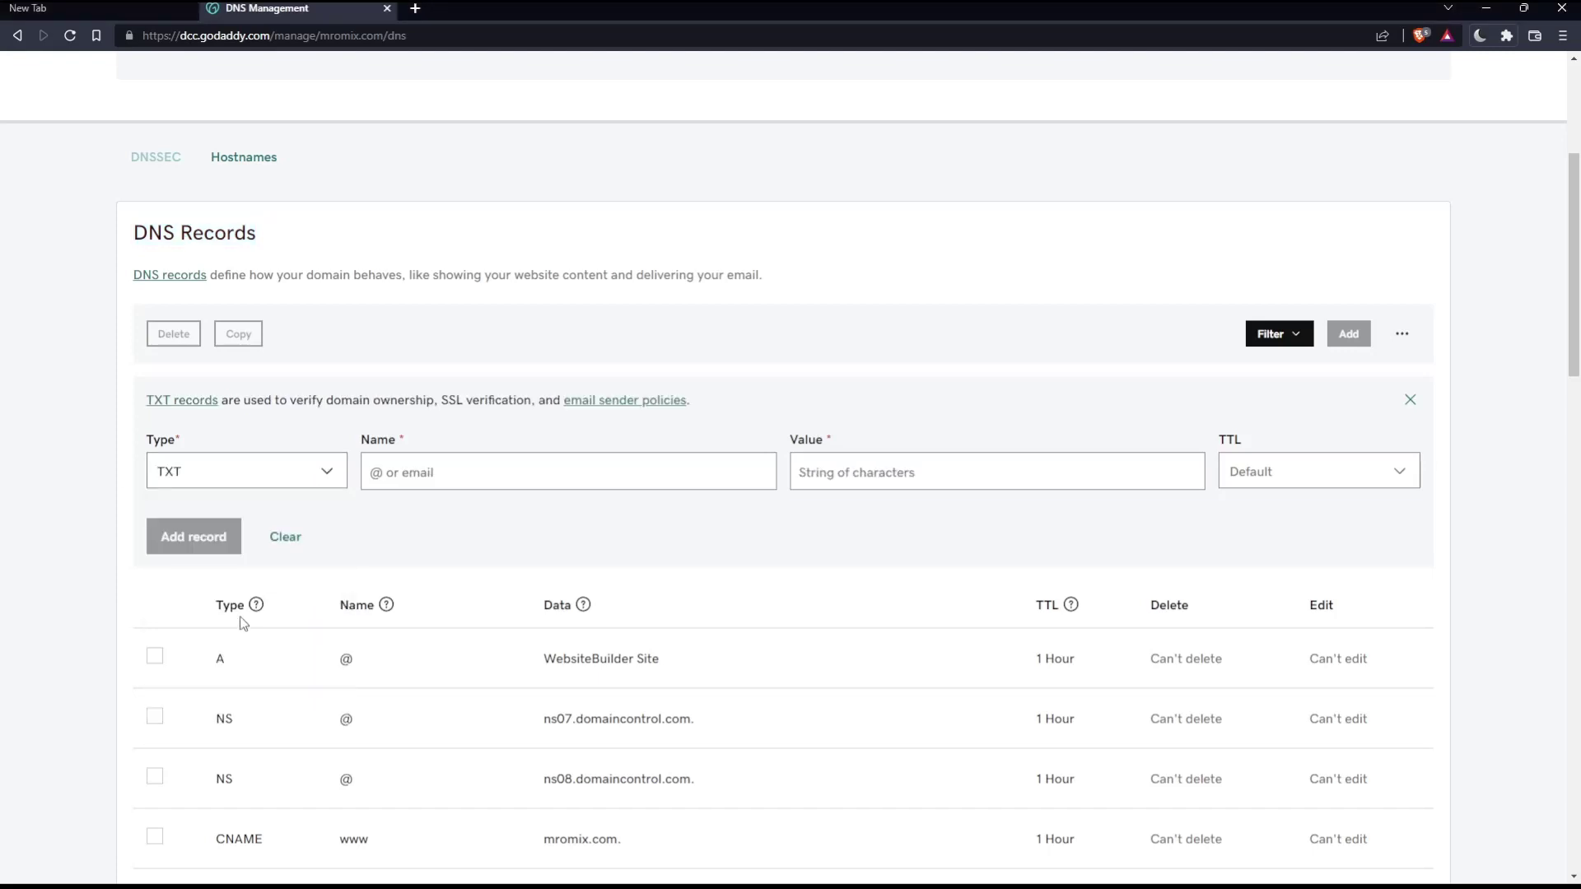
{"action": "mouse_move", "coordinate": [256, 604]}
{"action": "left_click", "coordinate": [865, 471]}
Set the TXT record's TTL to Custom, revealing an empty Seconds field
{"action": "left_click", "coordinate": [1272, 479]}
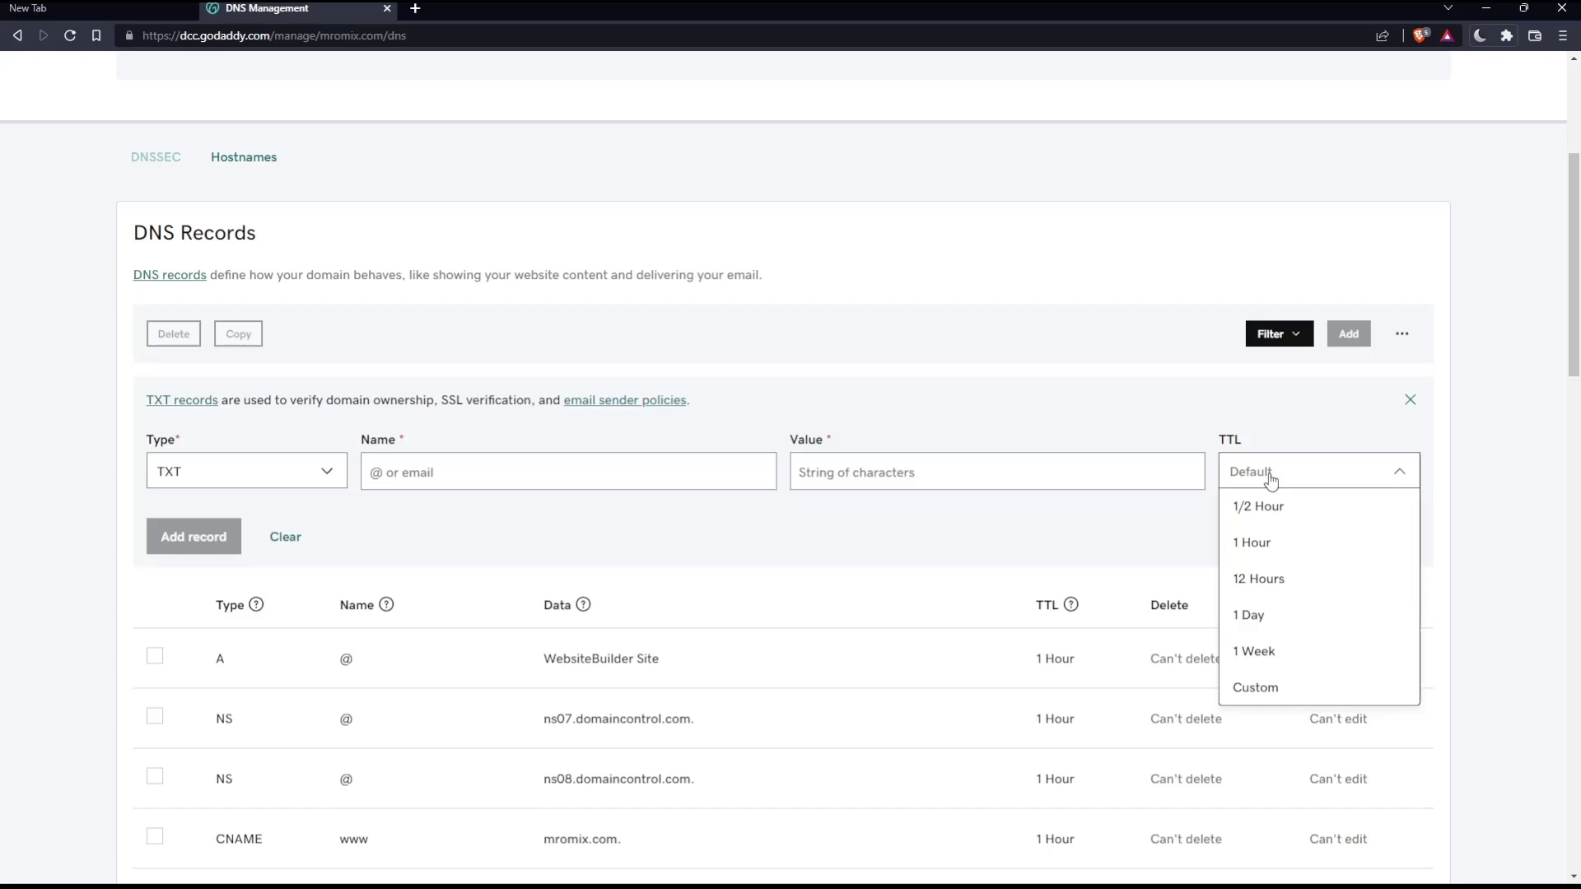
{"action": "left_click", "coordinate": [1272, 478]}
{"action": "left_click", "coordinate": [1265, 478]}
{"action": "scroll", "coordinate": [1267, 576], "scroll_direction": "down", "scroll_amount": 5}
{"action": "scroll", "coordinate": [1267, 596], "scroll_direction": "up", "scroll_amount": 5}
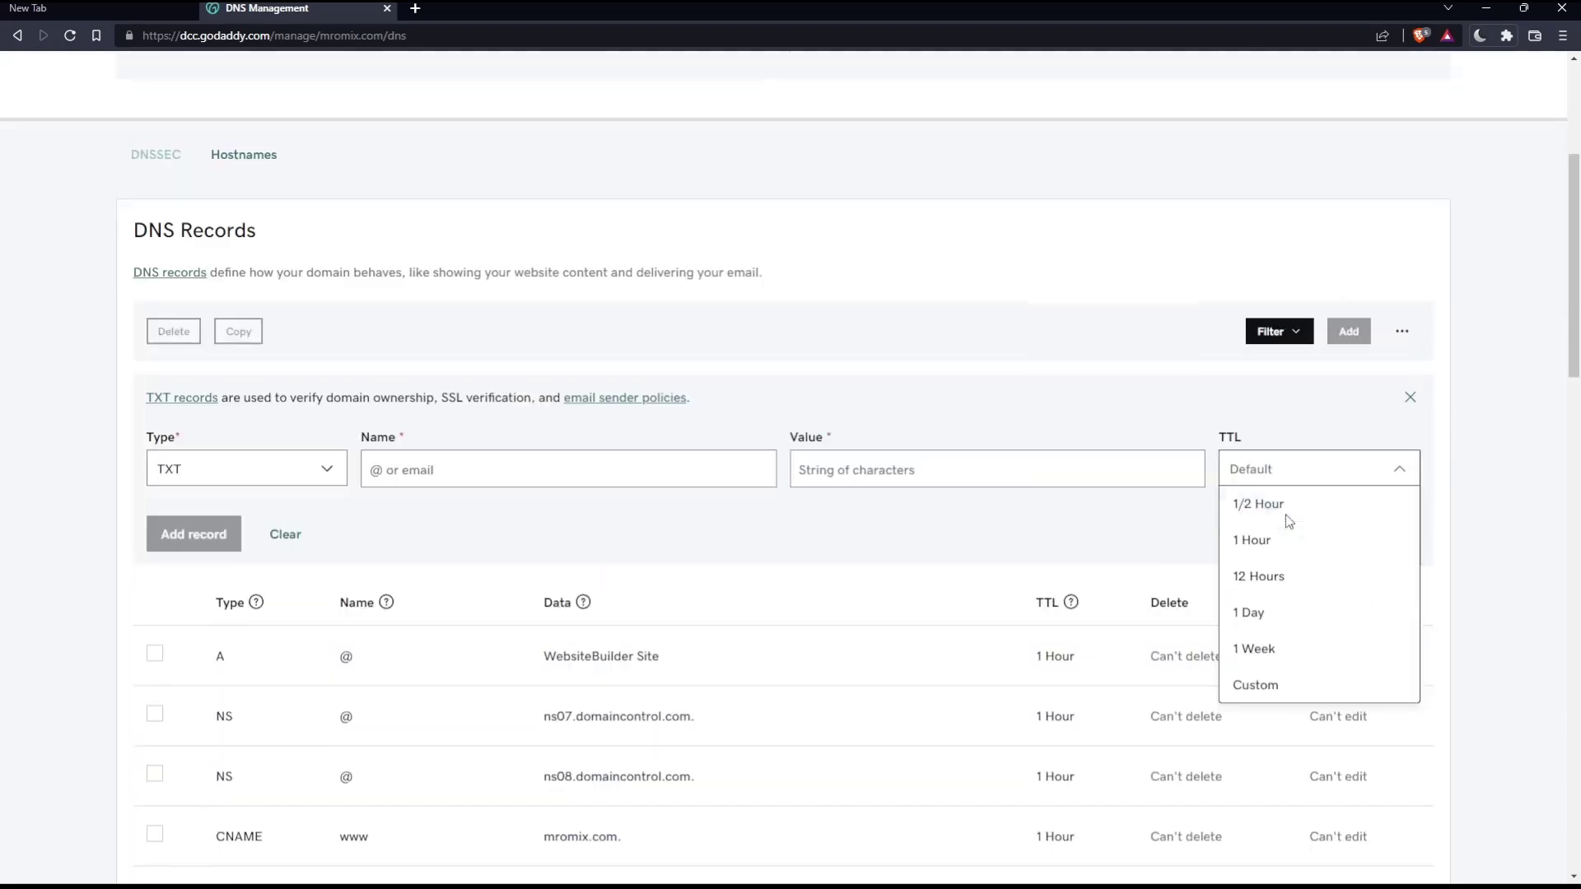
{"action": "left_click", "coordinate": [1286, 690]}
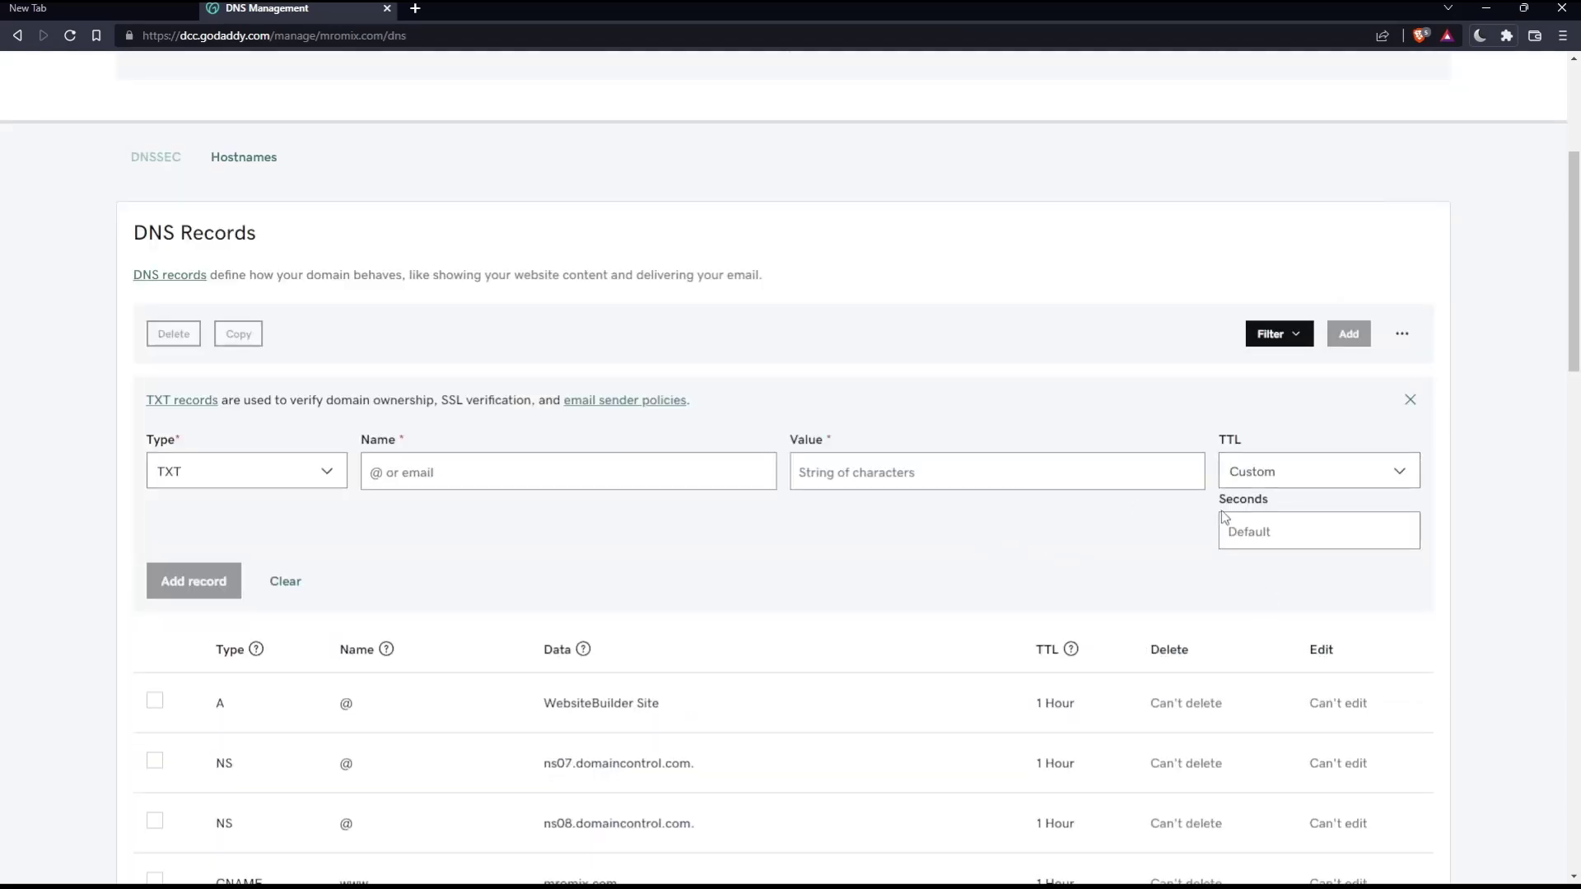
{"action": "left_click", "coordinate": [1281, 483]}
{"action": "left_click", "coordinate": [1281, 484]}
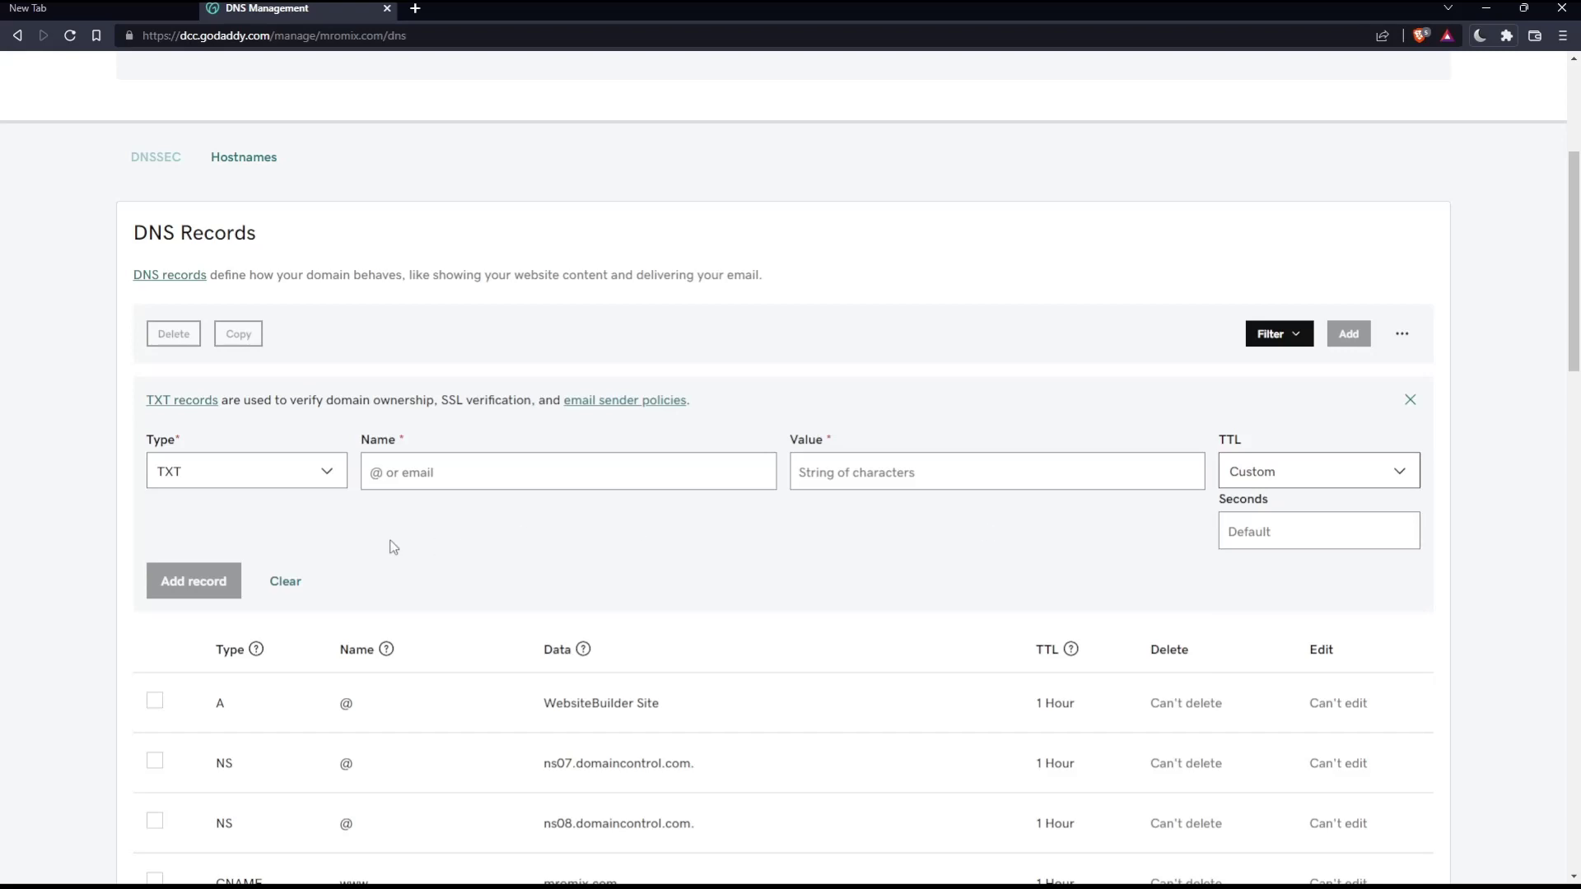